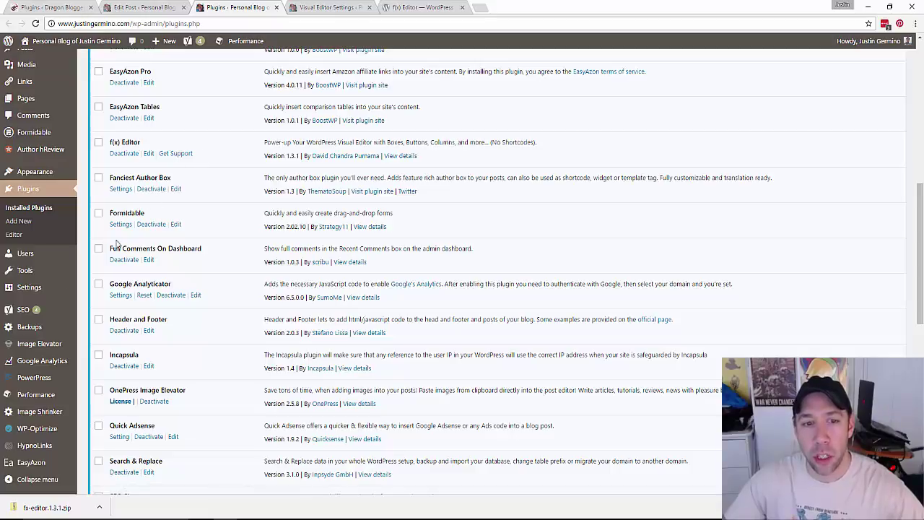
- In the Visual Editor settings, enable boxes, buttons, columns, coder, page break, line break and background color, and save the changes
mouse_move(50, 296)
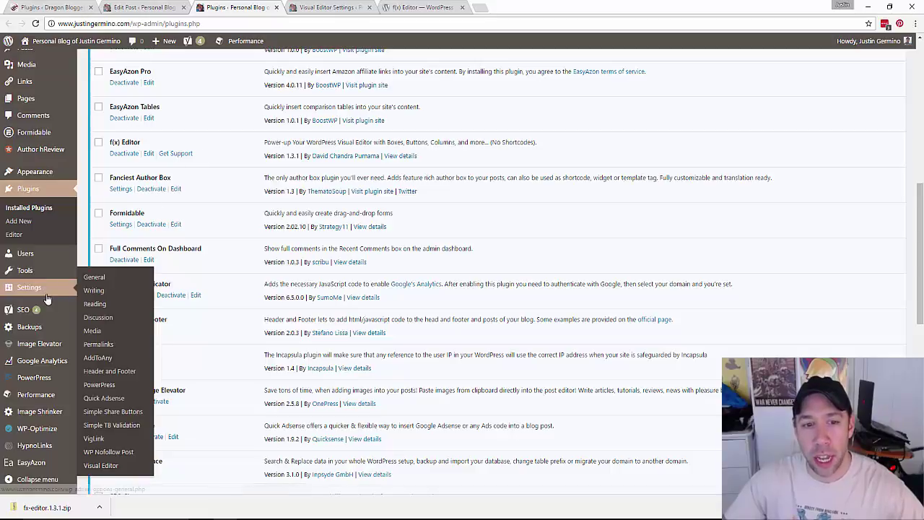
click(116, 467)
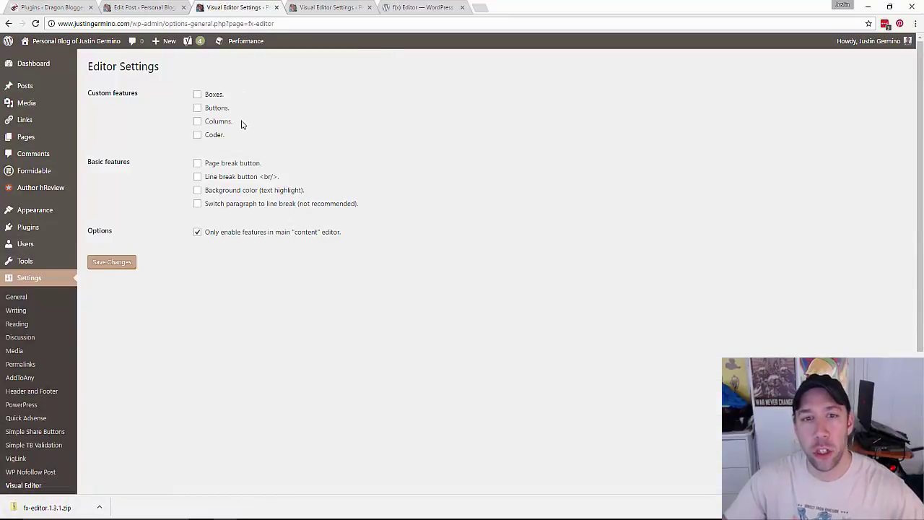
click(198, 95)
click(198, 109)
click(197, 121)
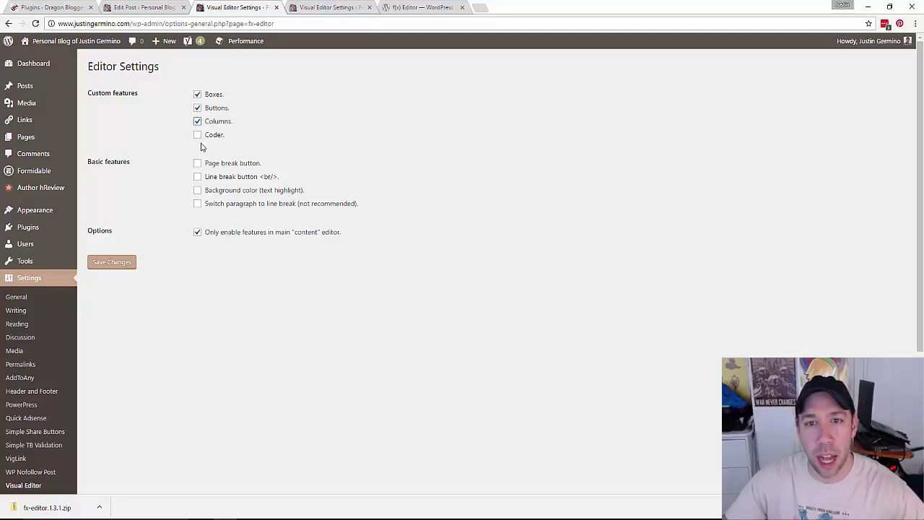
click(198, 135)
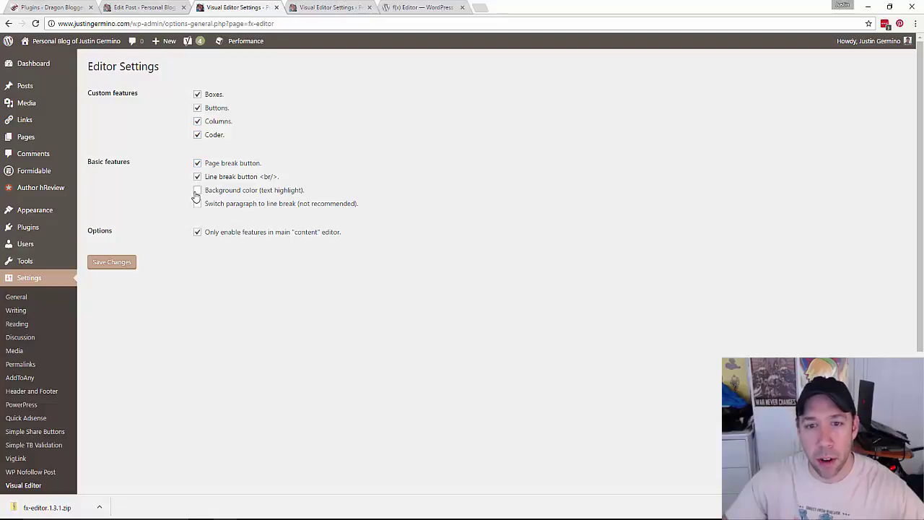
click(197, 191)
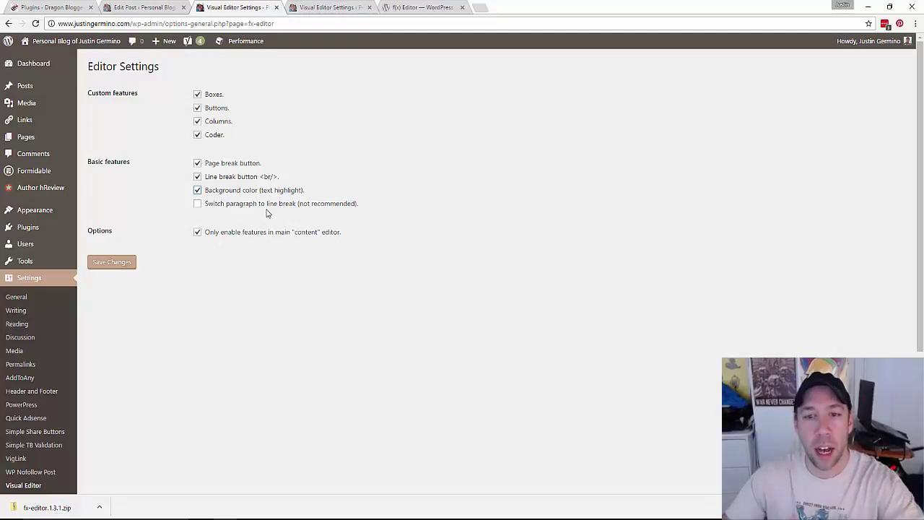
click(113, 266)
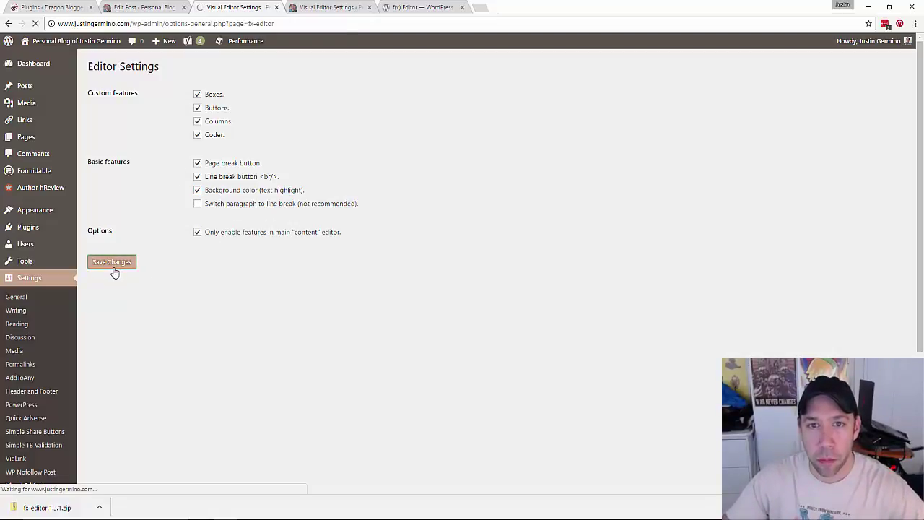
- Reload the sample post in the editor and write "This is a test of the Wordpress editor" in its body
click(141, 8)
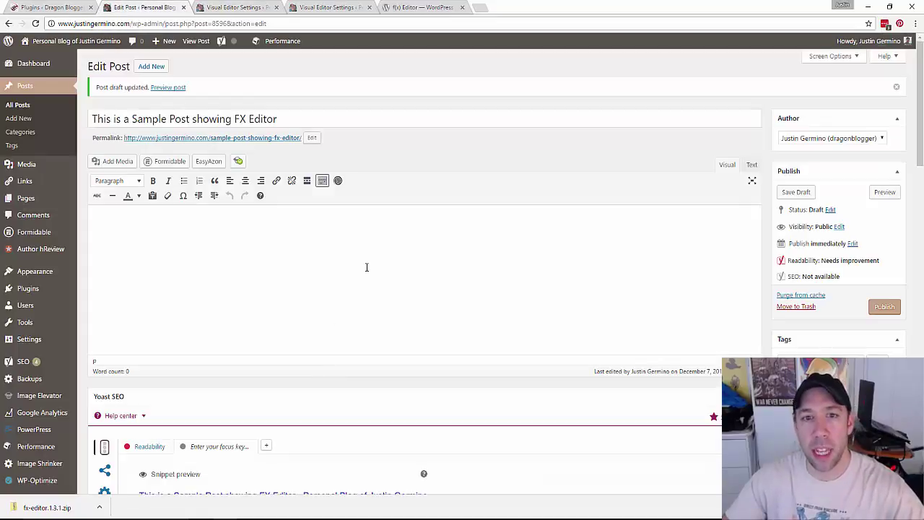
key(F5)
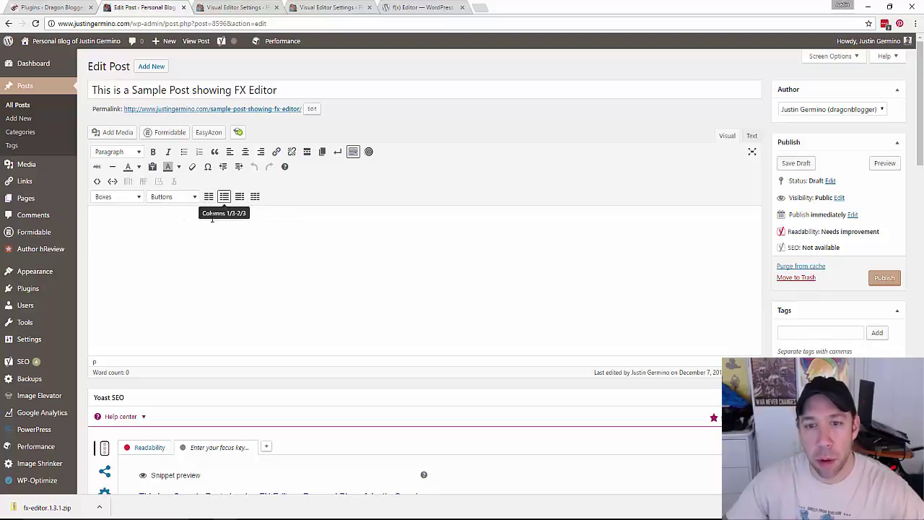
text(Thi)
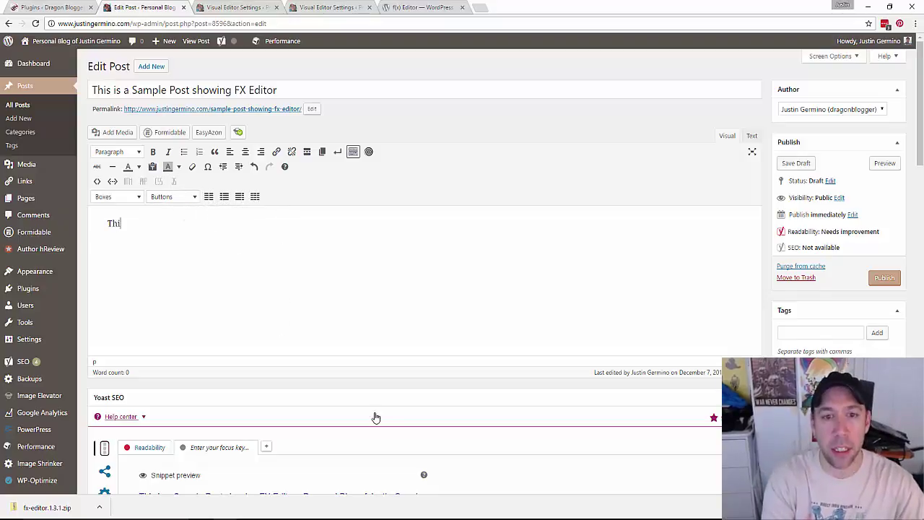
text(s is a test of the Wo)
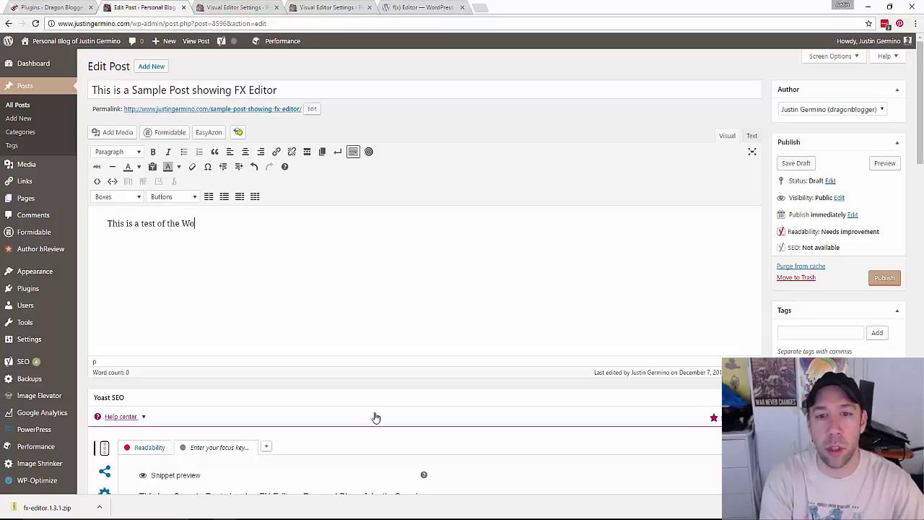
text(rdpres e)
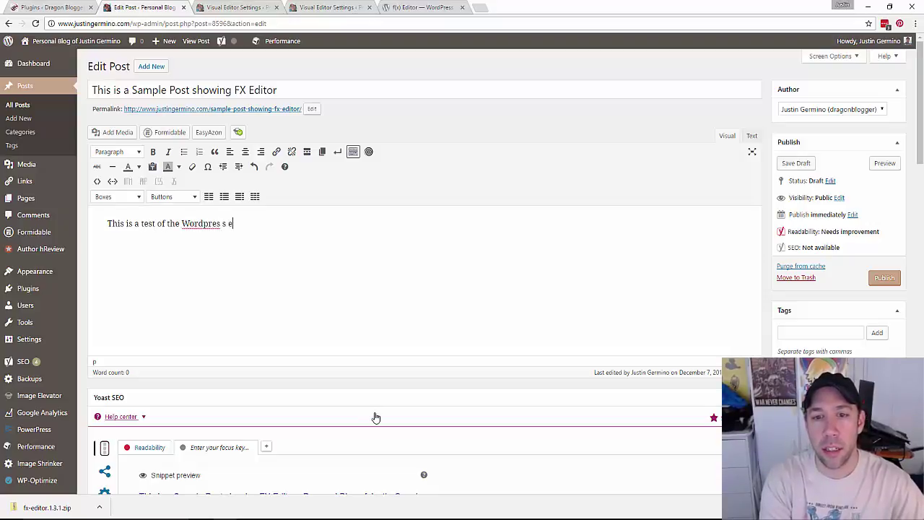
key(BackSpace)
text(s edito)
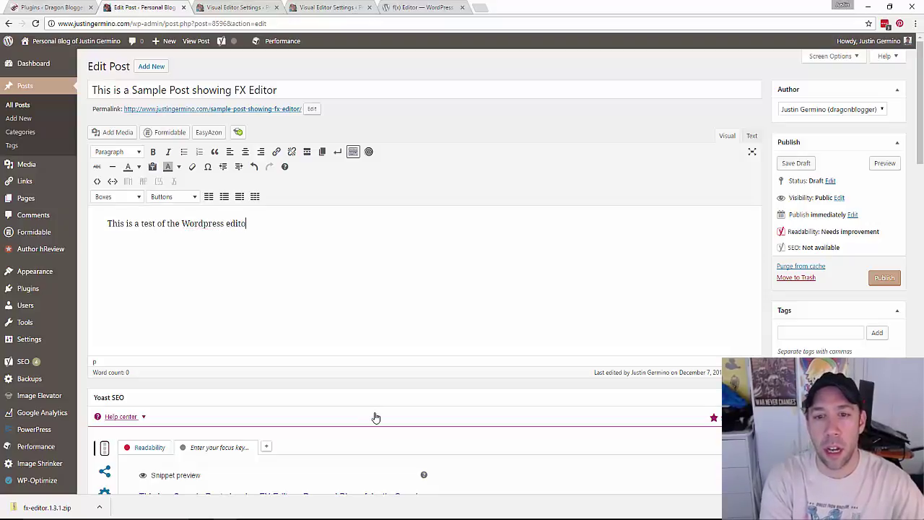
text(r)
- Copy the sentence in the post body and insert a 1/2-1/2 column block beneath it
key(ctrl+a)
key(ctrl+c)
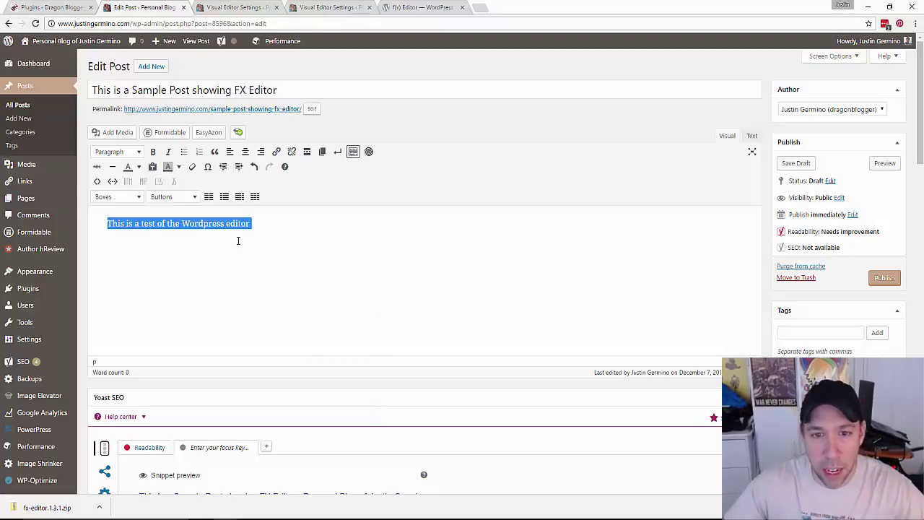
click(189, 255)
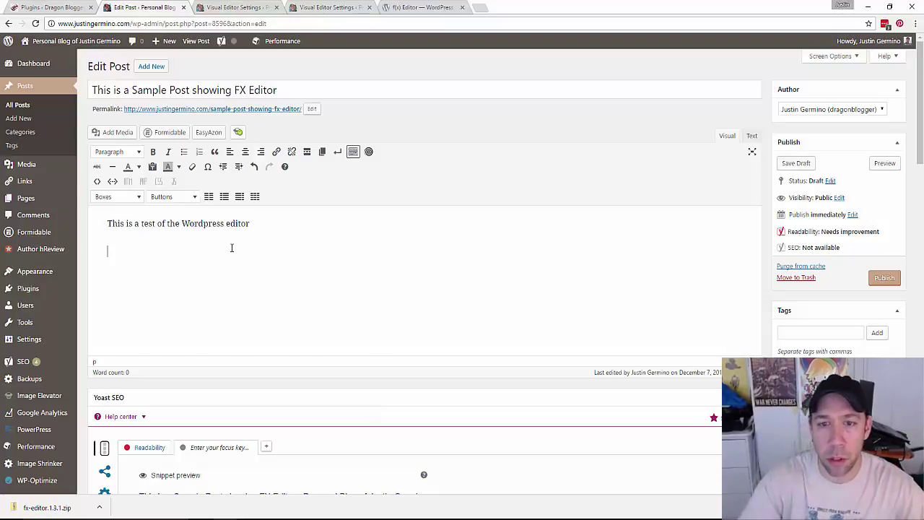
click(247, 245)
click(209, 197)
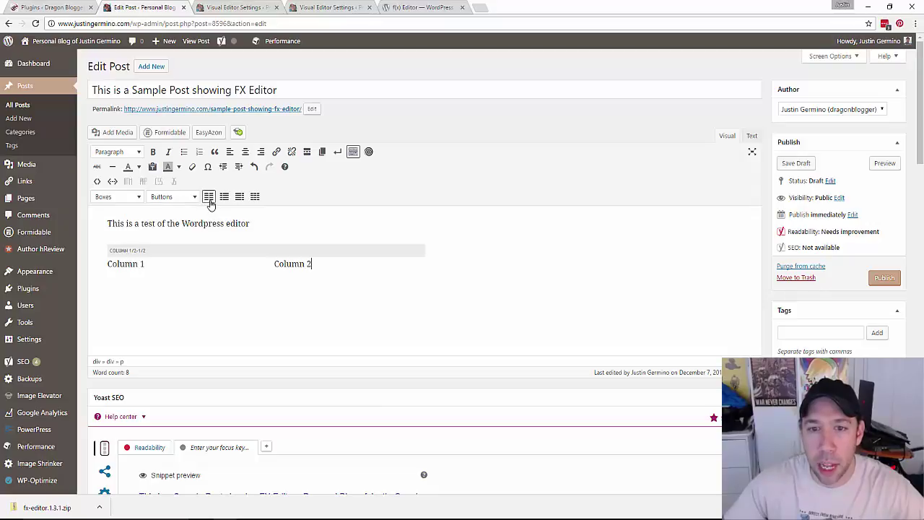
- Replace the placeholder text with the copied sentence in both columns, keeping the 2 at the end of the second one
drag(154, 265, 297, 268)
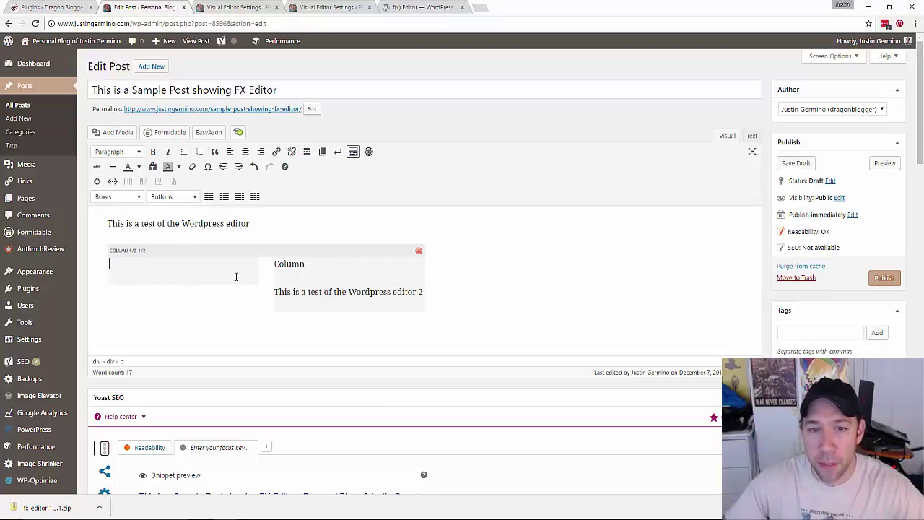
key(ctrl+v)
double_click(301, 264)
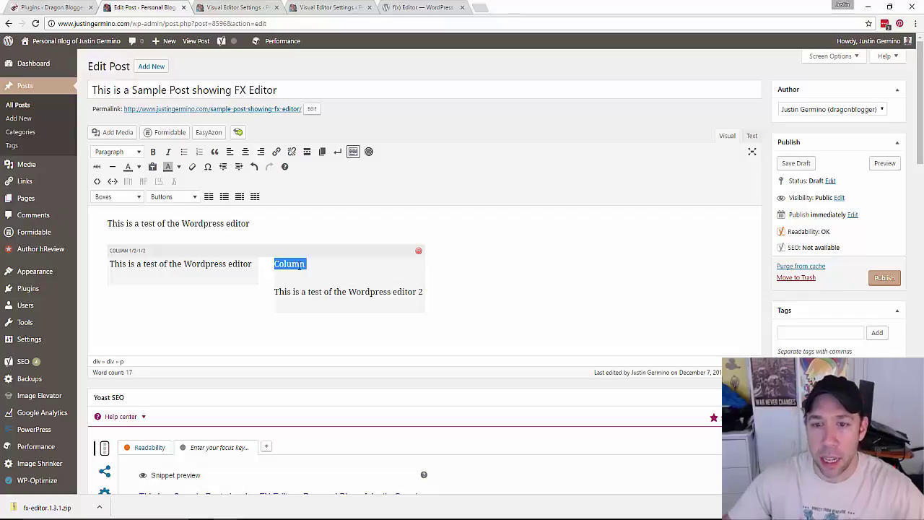
key(BackSpace)
key(Delete)
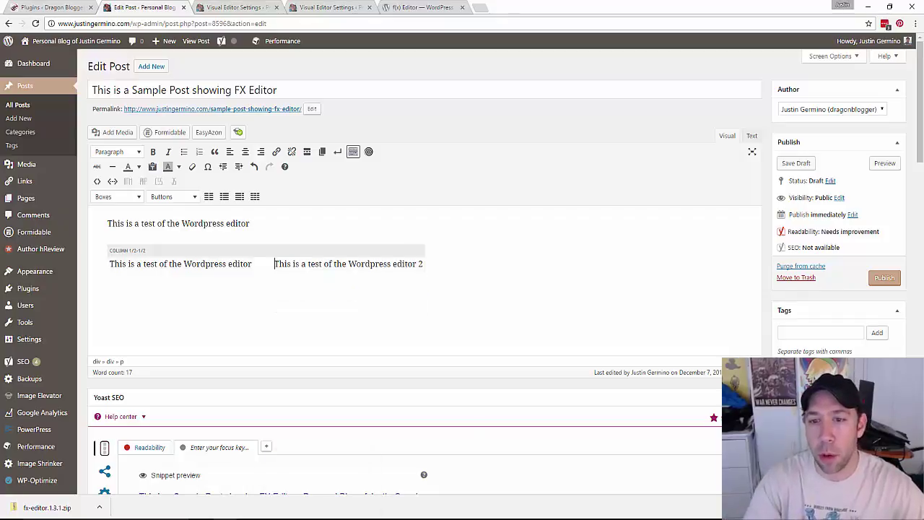
- Insert a 1/3-1/3-1/3 column block below the two-column block and delete its Column 1 entry
click(321, 290)
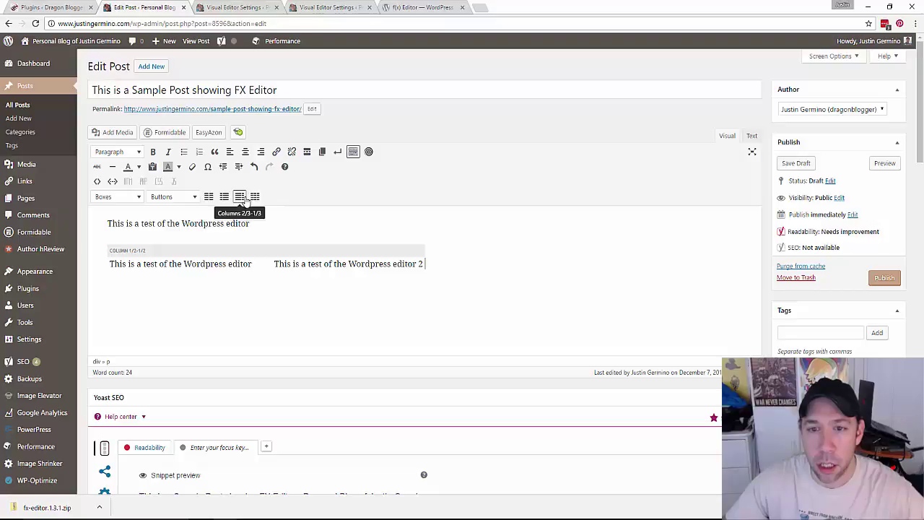
click(254, 196)
drag(146, 304, 112, 303)
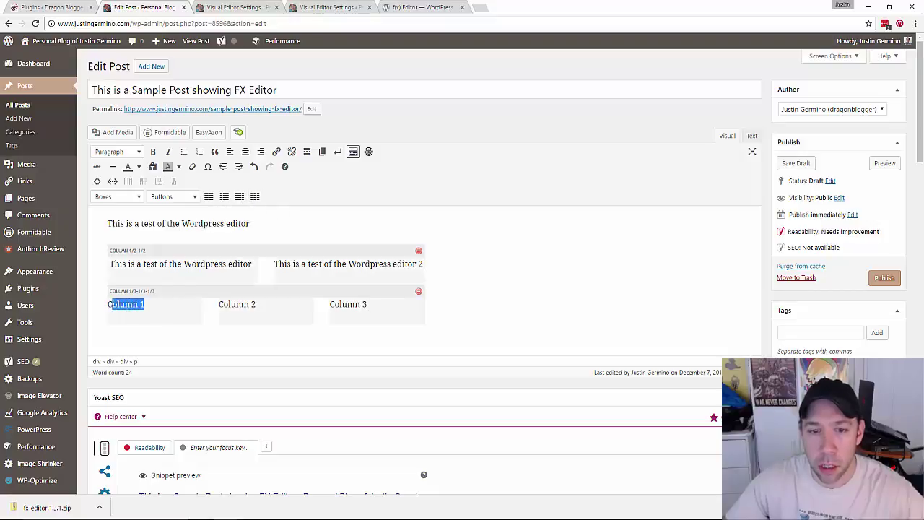
click(113, 304)
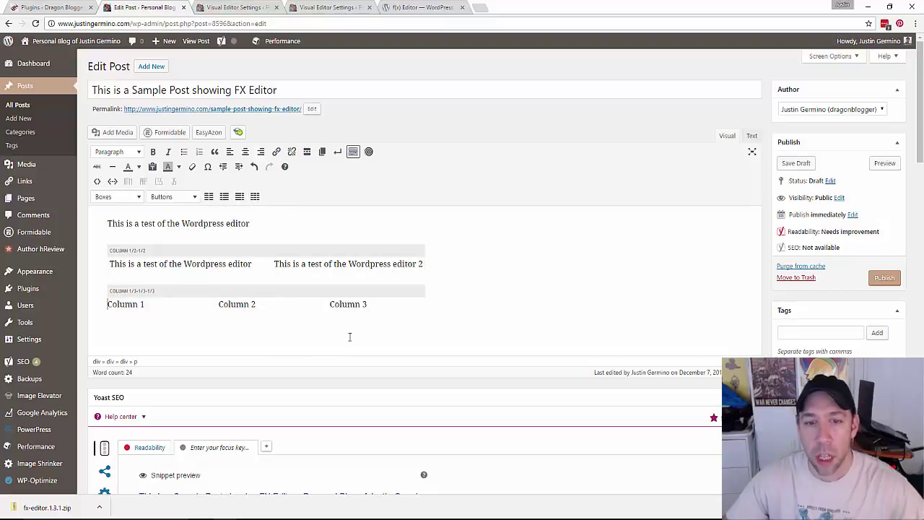
key(BackSpace)
key(BackSpace)
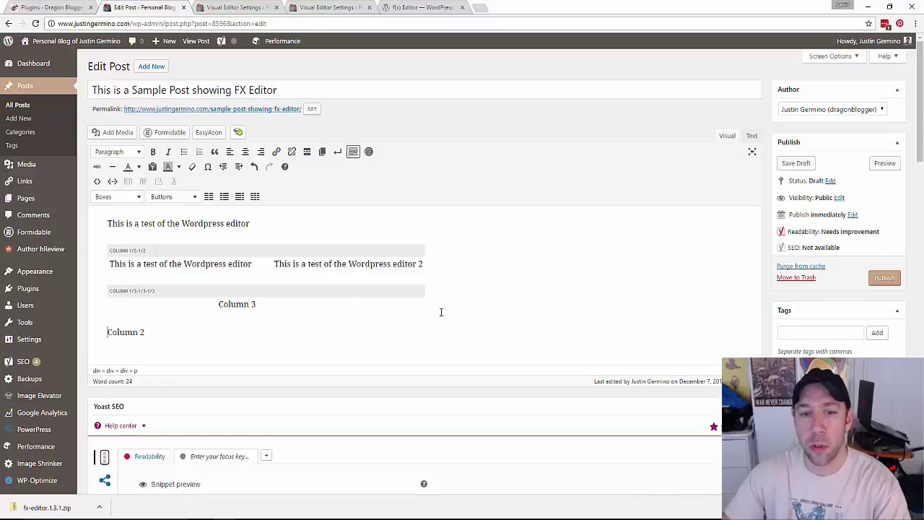
- Add white, black and red link buttons on the line below the three-column block
click(211, 334)
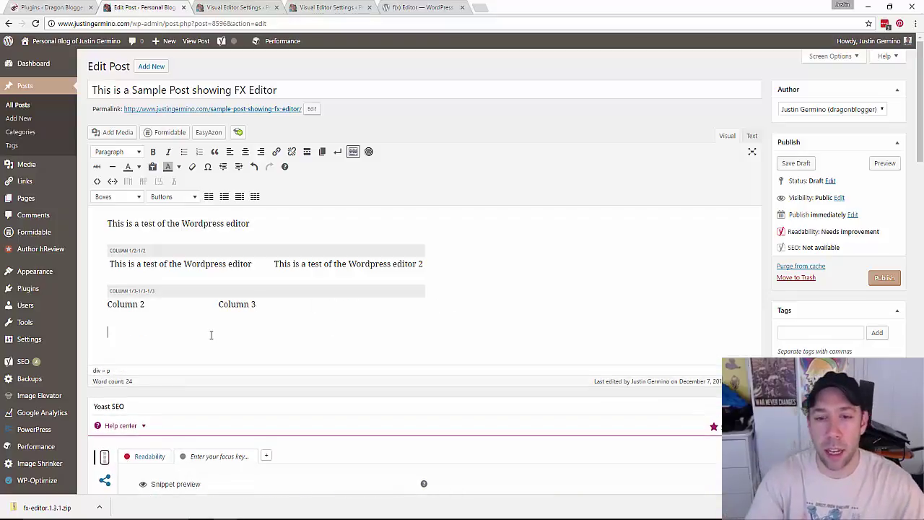
click(179, 198)
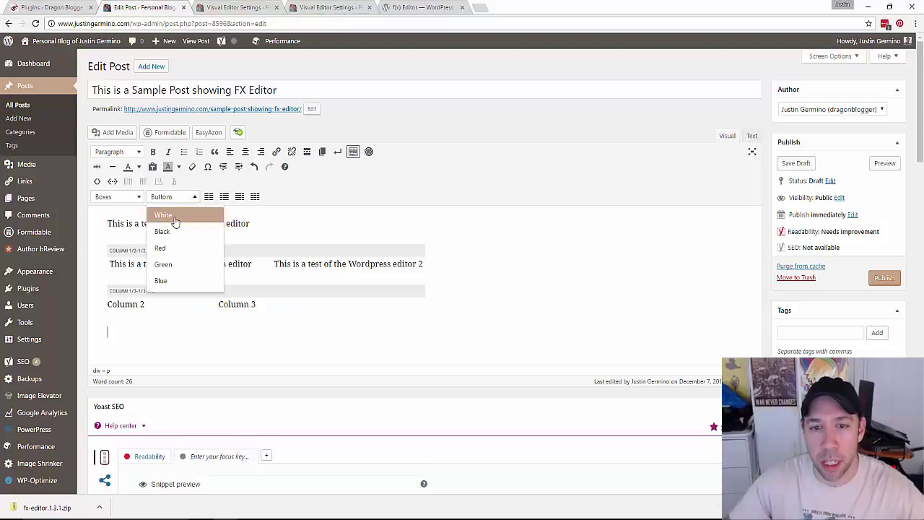
click(175, 221)
click(181, 198)
click(177, 231)
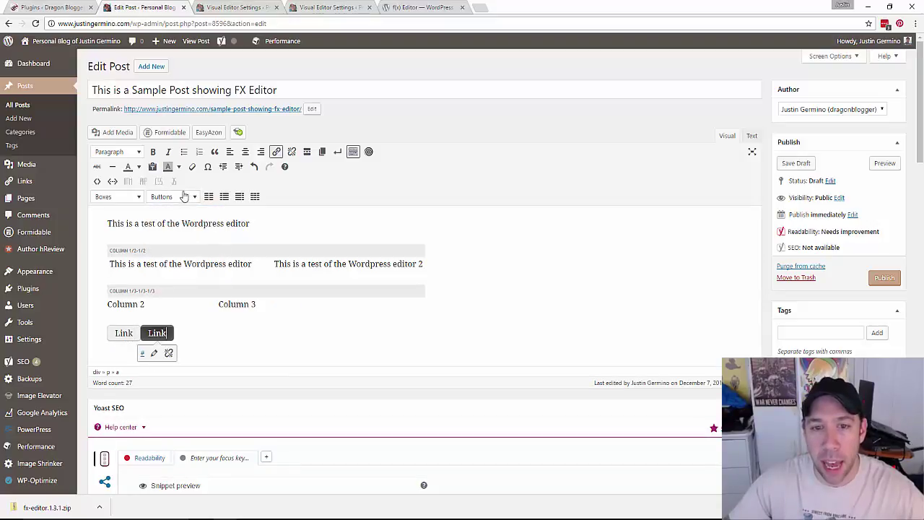
click(184, 197)
click(177, 248)
- Try to add green and blue link buttons to the post
click(180, 196)
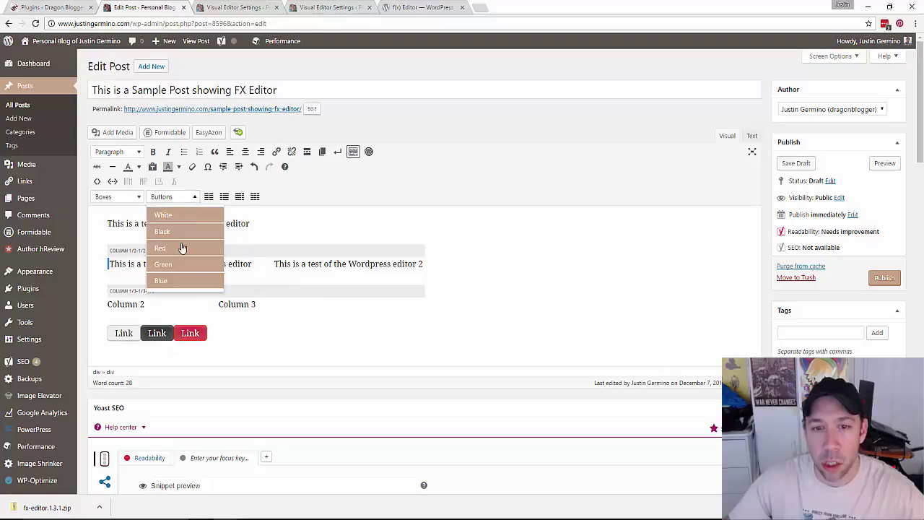
click(175, 264)
click(182, 200)
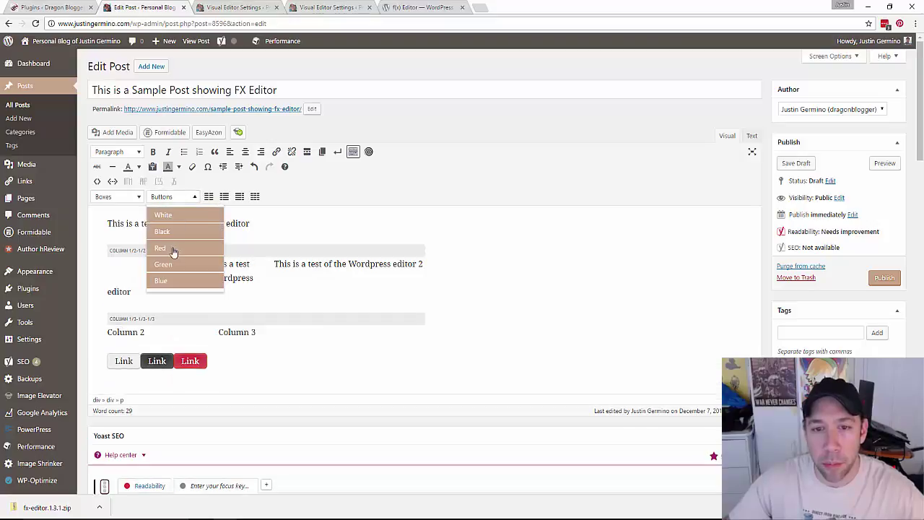
click(161, 282)
- Remove the misplaced green and blue link buttons and their link text from the first column of the 1/2-1/2 block
click(228, 265)
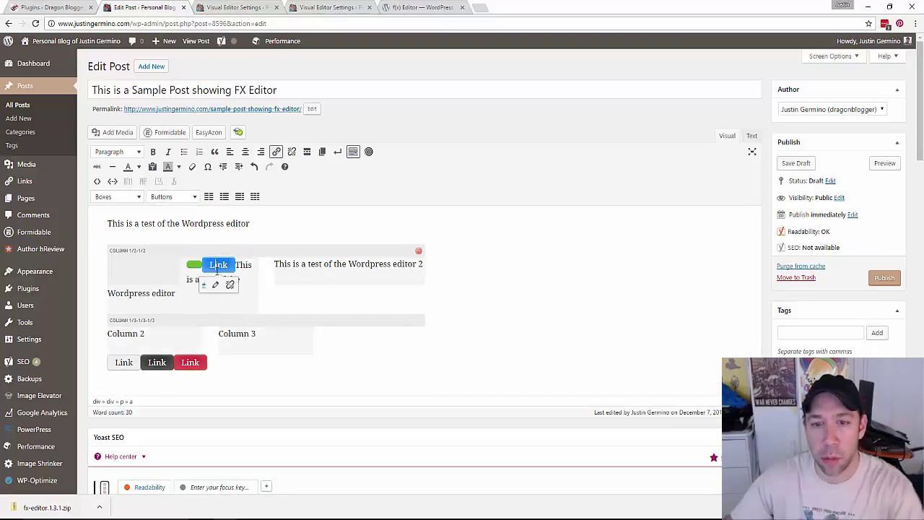
double_click(231, 264)
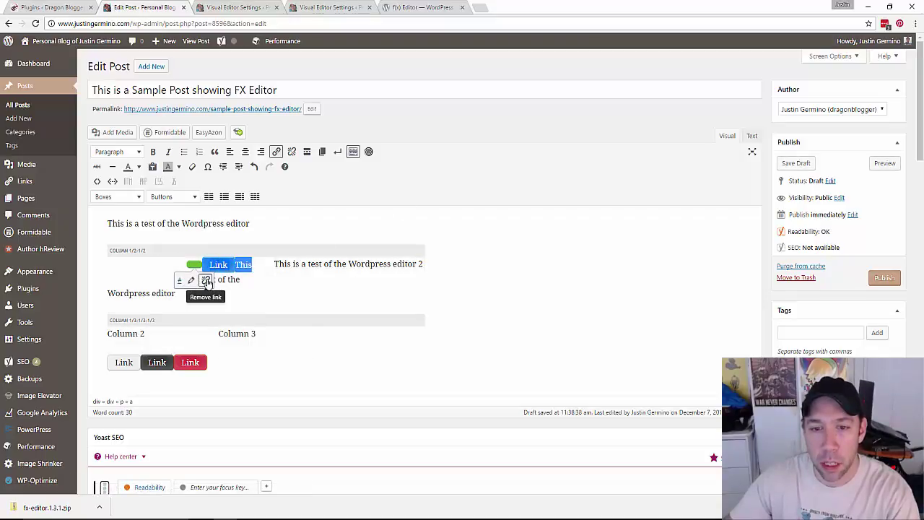
click(206, 280)
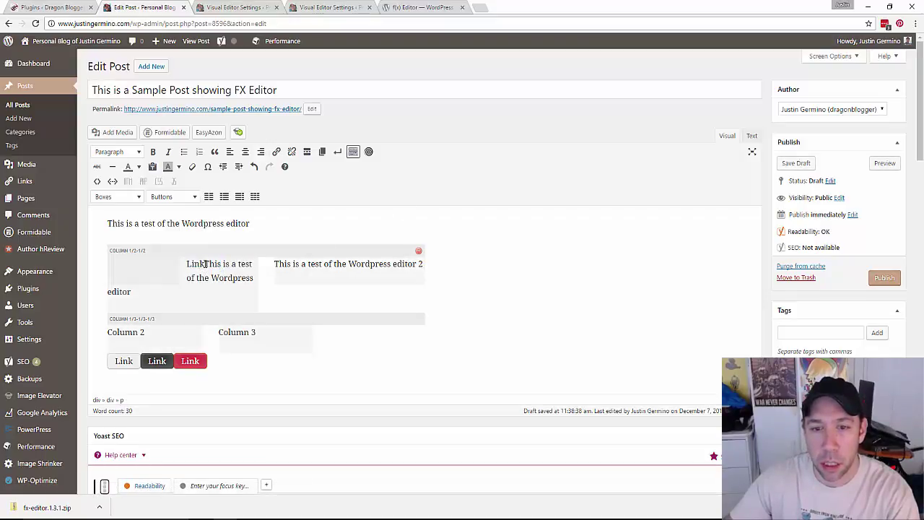
key(BackSpace)
key(BackSpace)
key(BackSpace)
key(BackSpace)
- Add blue and green link buttons after the red one in the button row
click(224, 364)
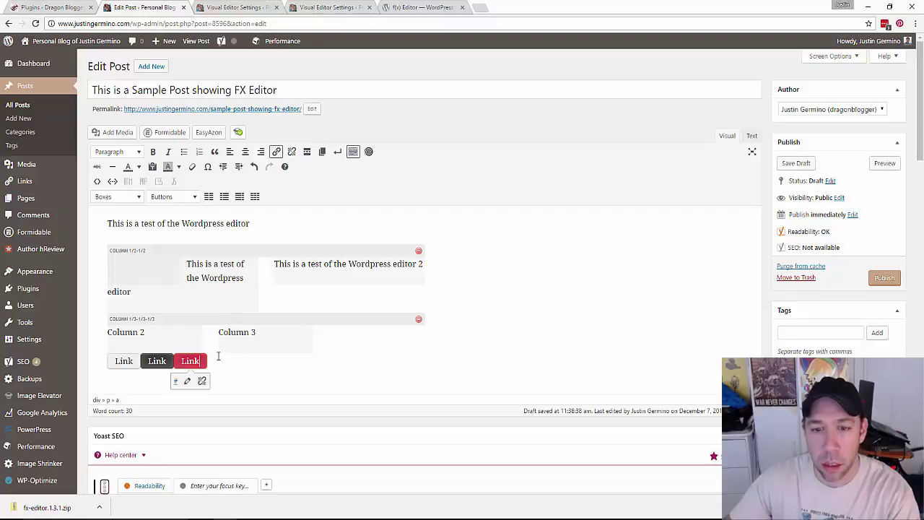
click(158, 197)
click(173, 282)
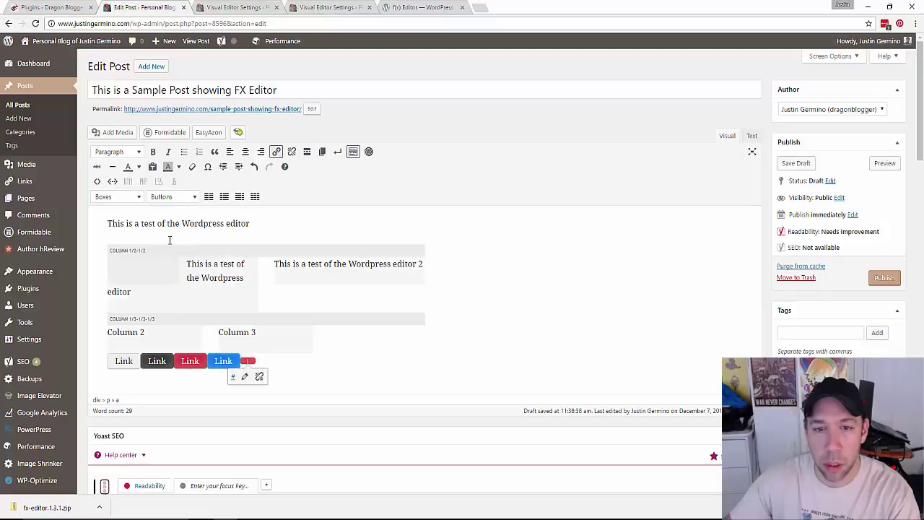
click(170, 199)
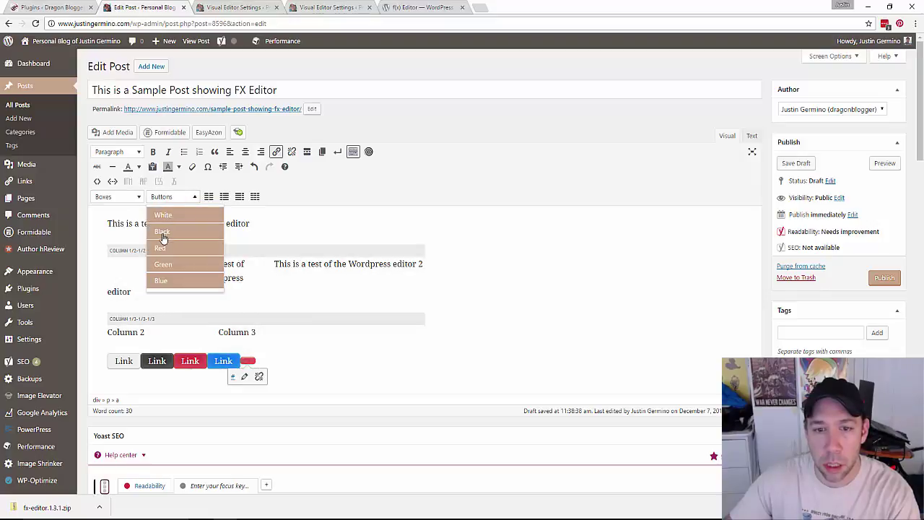
click(165, 265)
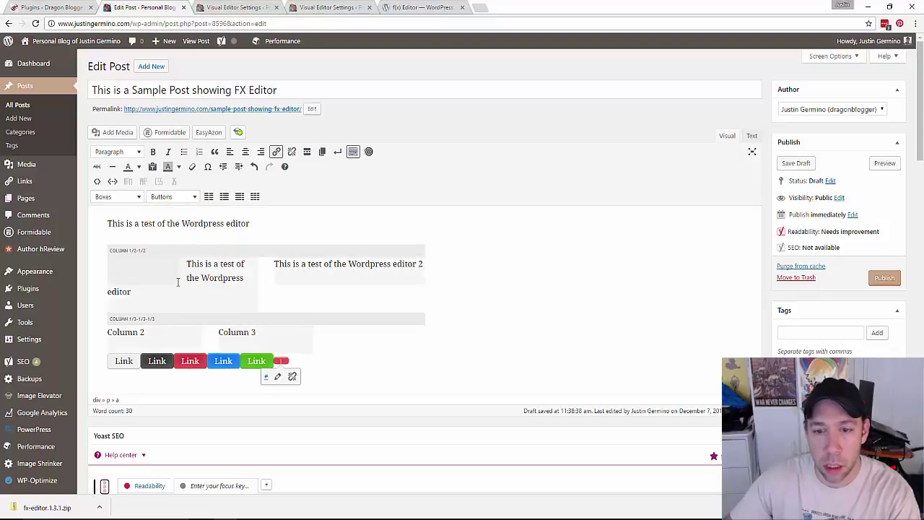
- Open the white link button's address for editing and leave it as is
click(124, 361)
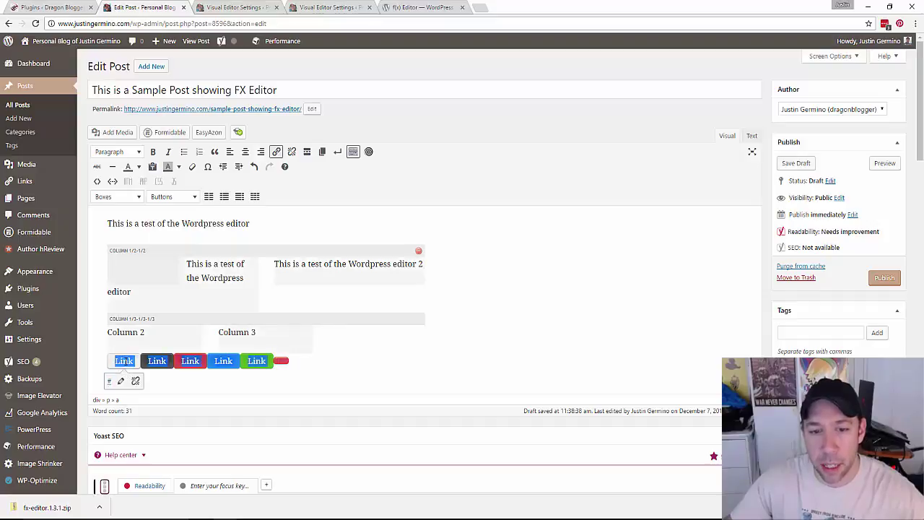
click(136, 381)
key(ctrl+z)
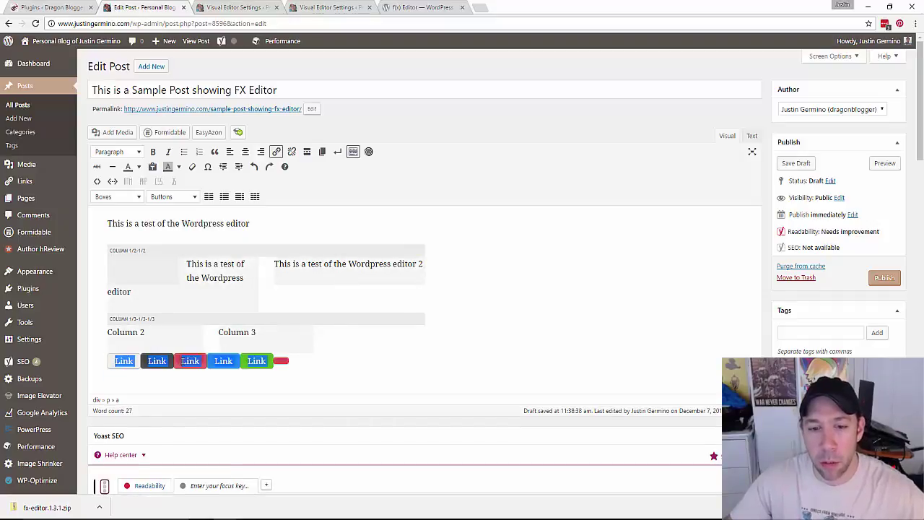
click(121, 380)
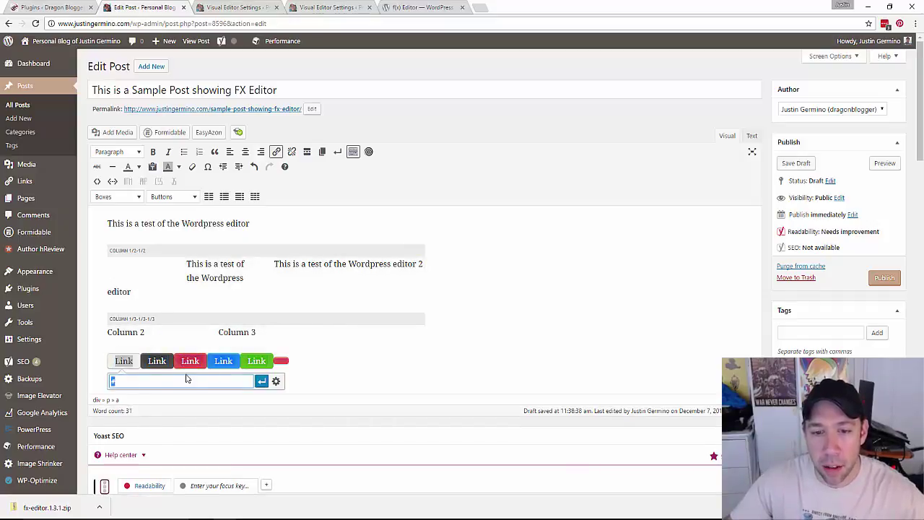
key(Return)
click(323, 379)
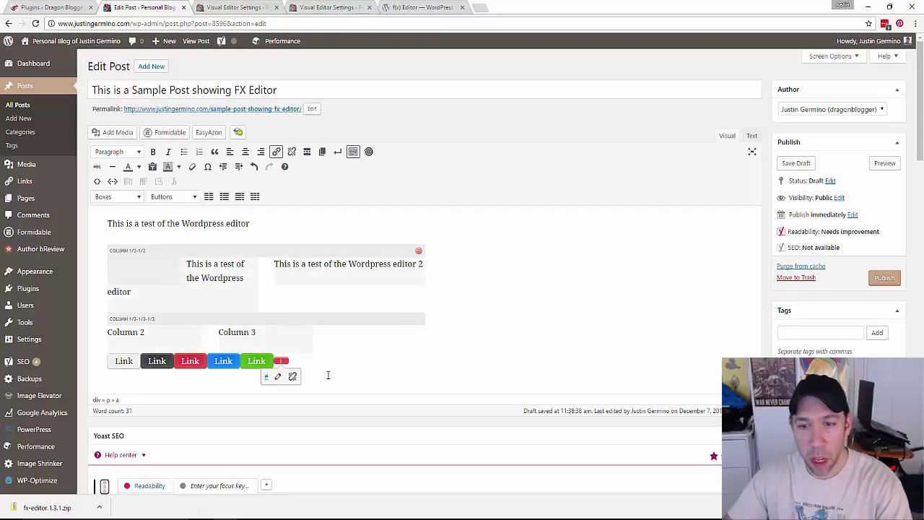
- Add a yellow message box on a new line below the row of link buttons
key(Return)
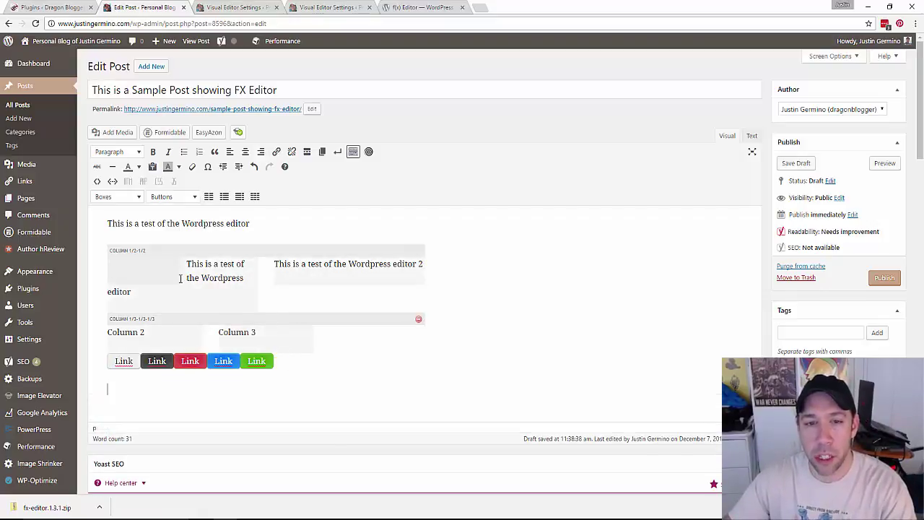
click(103, 197)
click(105, 231)
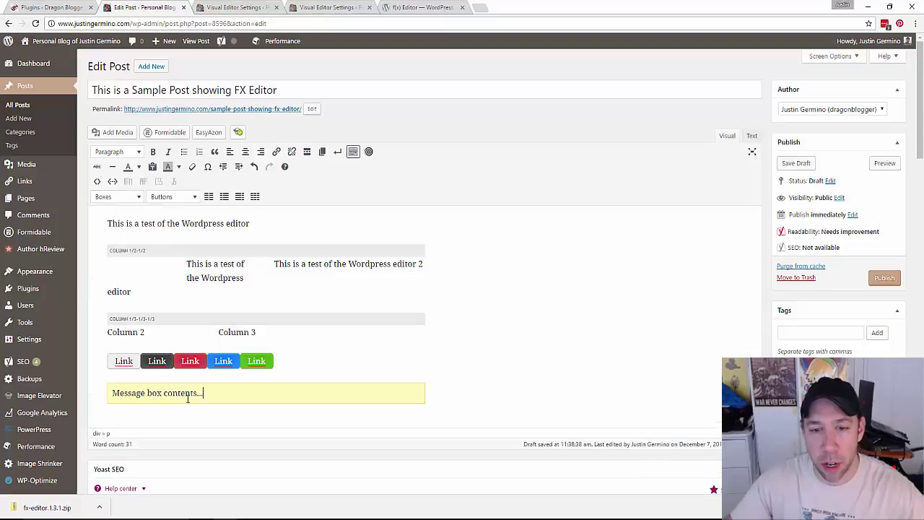
- Add a red message box on a new line inside the yellow message box
key(Return)
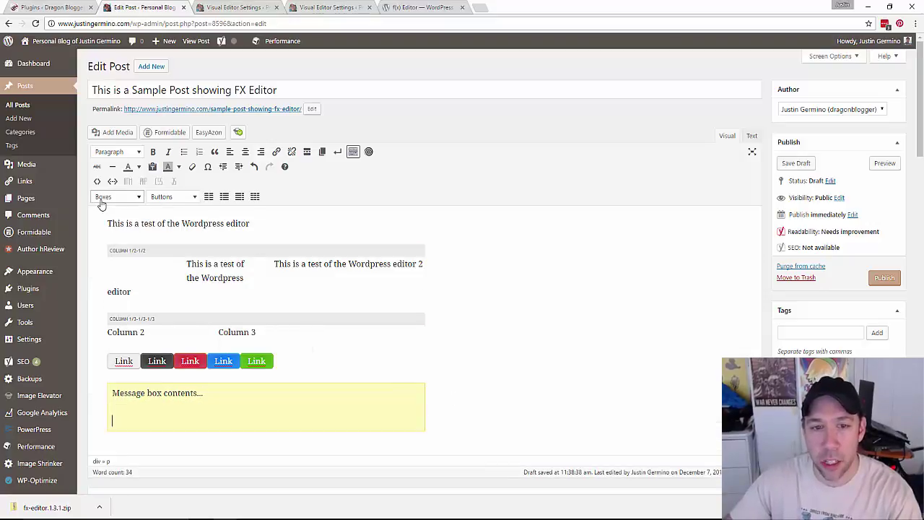
click(101, 199)
click(113, 247)
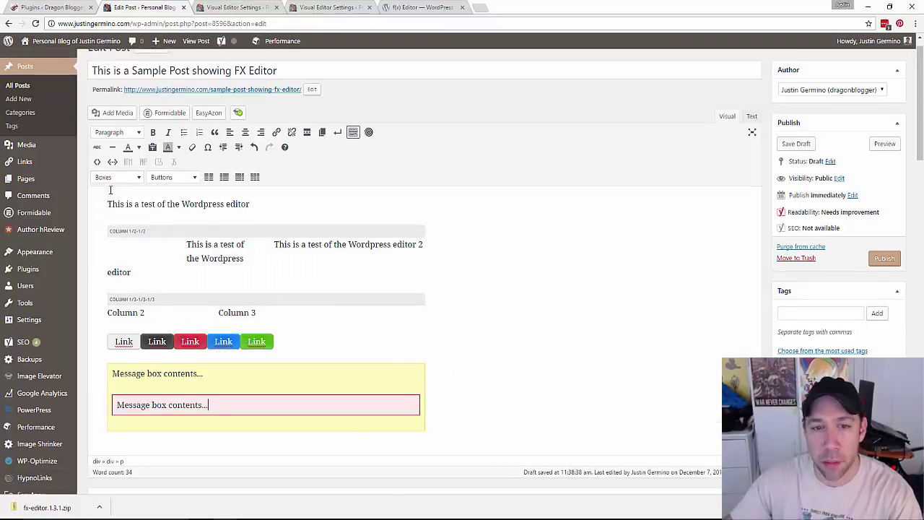
key(ctrl+z)
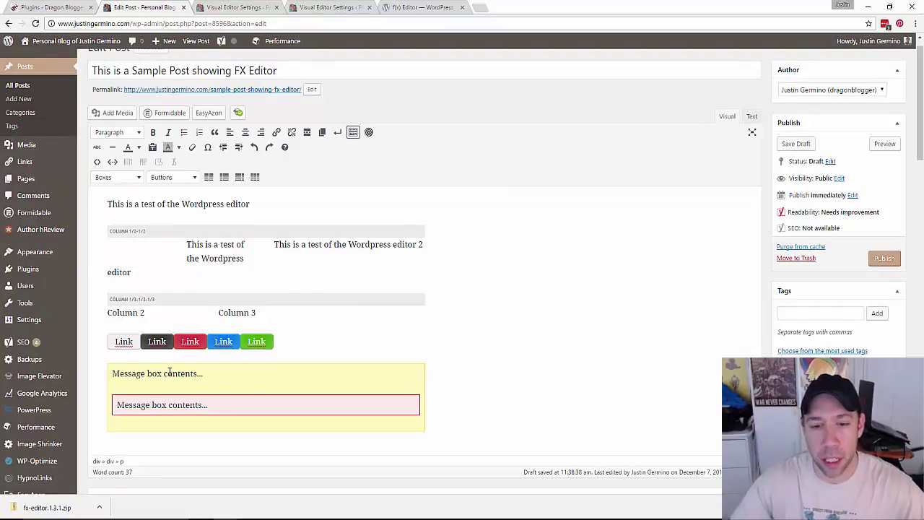
- Add a green message box on the line below the yellow message box
key(End)
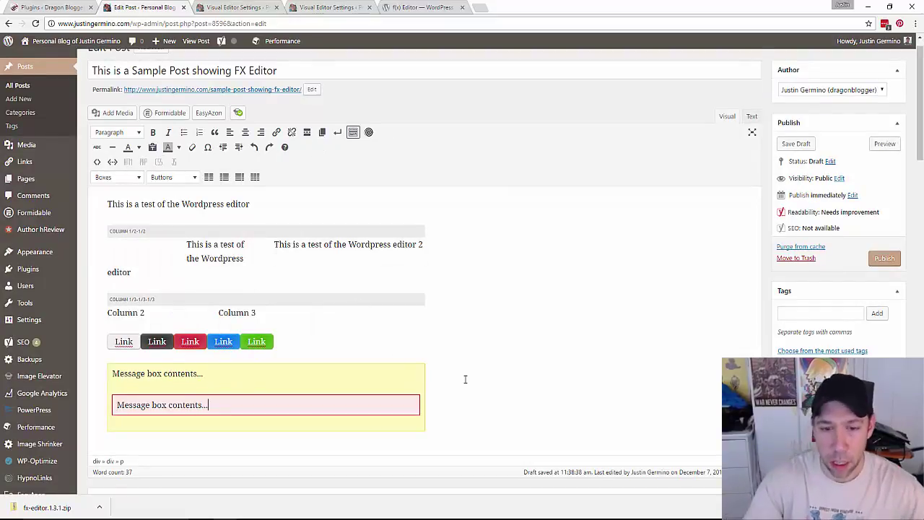
key(Down)
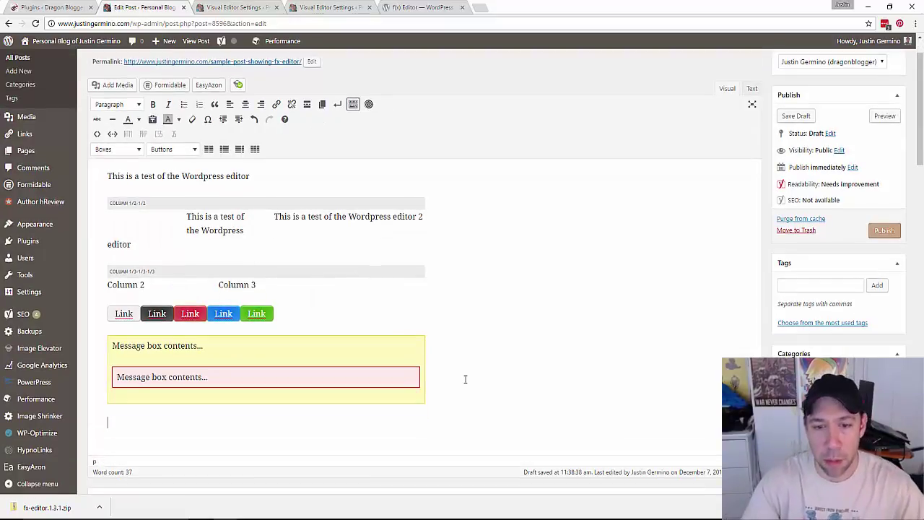
click(117, 149)
click(118, 221)
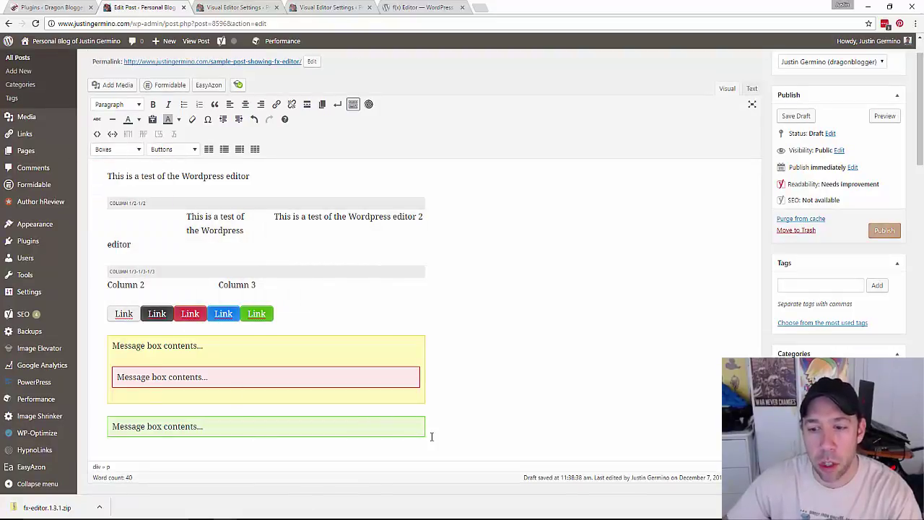
key(Return)
key(BackSpace)
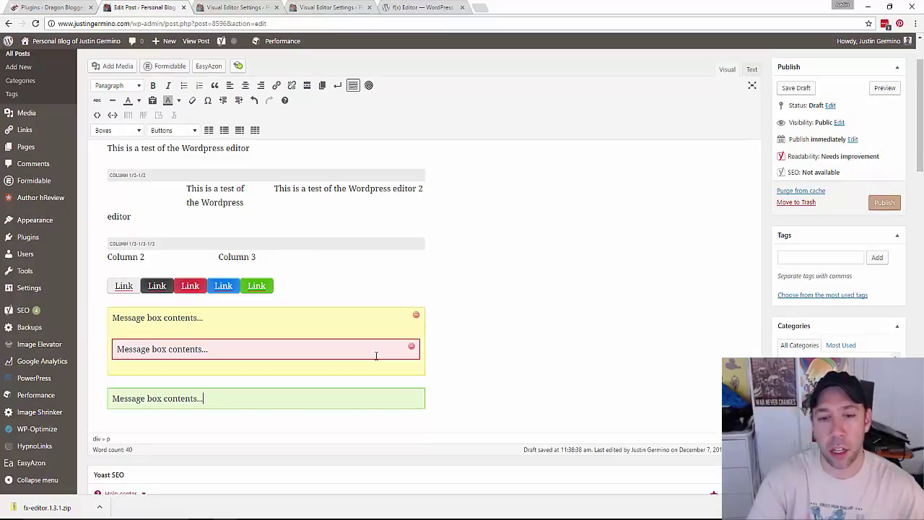
- Write the line "code" below the green message box and insert a preformatted code block under it
key(Down)
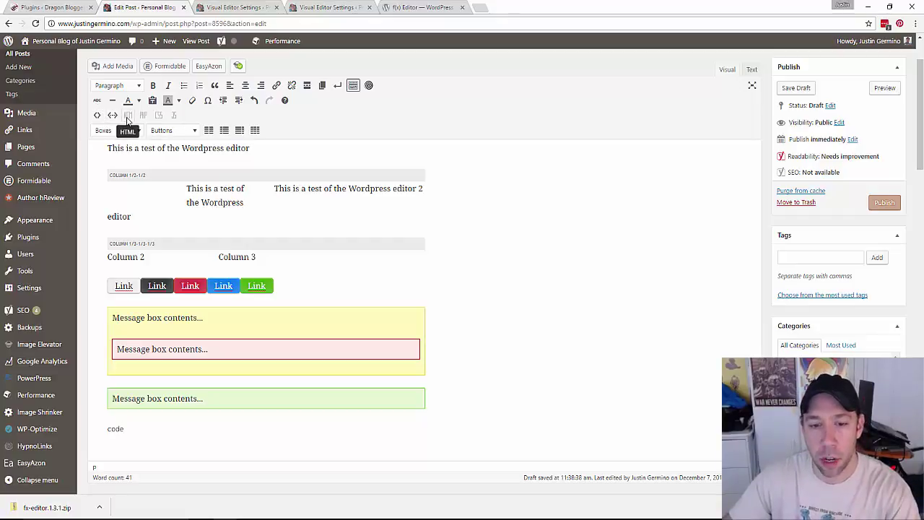
key(Return)
click(112, 116)
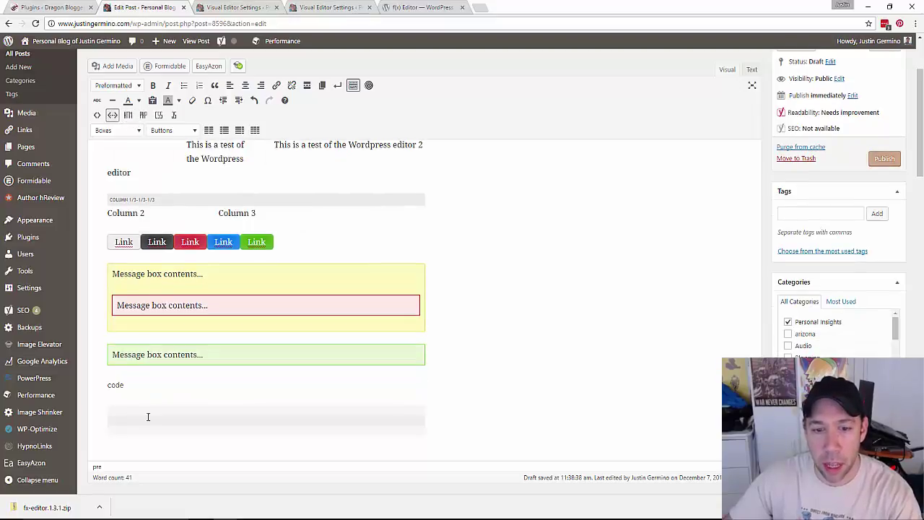
- Enter the opening lines <html>, <head> and <body> in the code block
text(<html>)
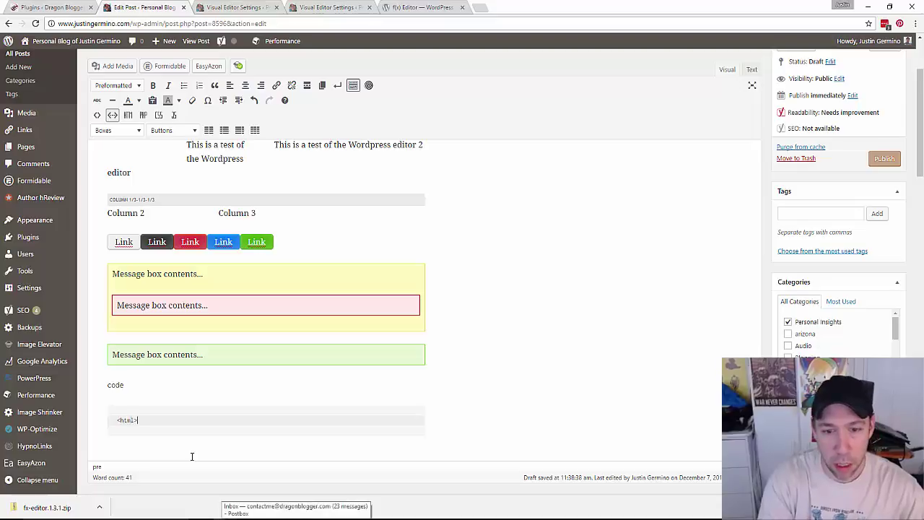
key(Return)
text(<)
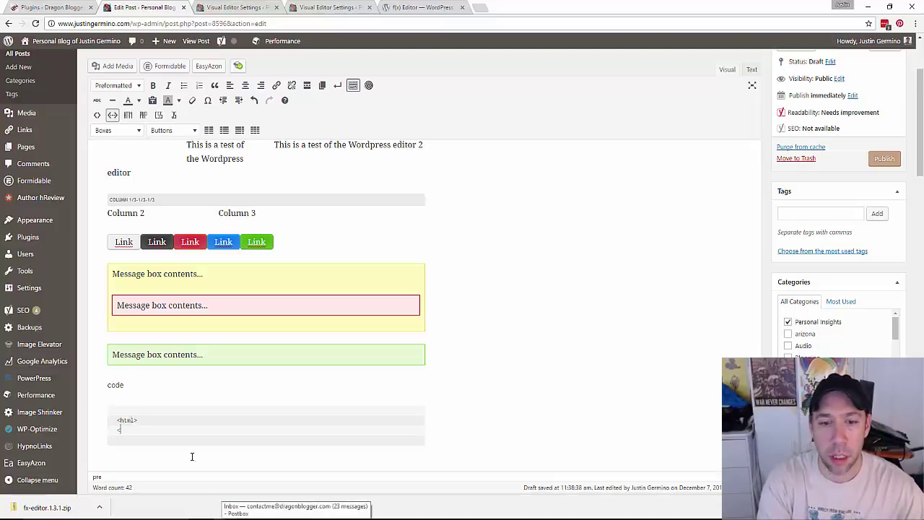
text(head>)
key(Return)
text(<t)
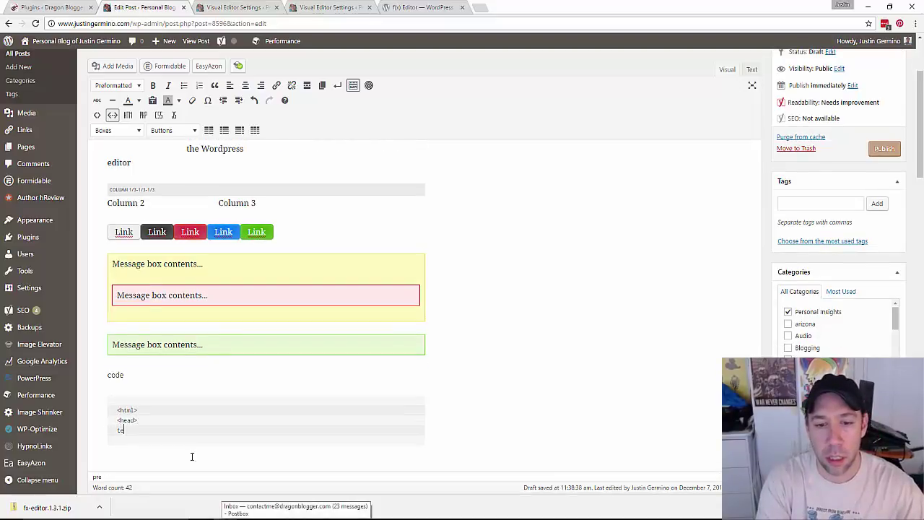
text(ody>)
key(Return)
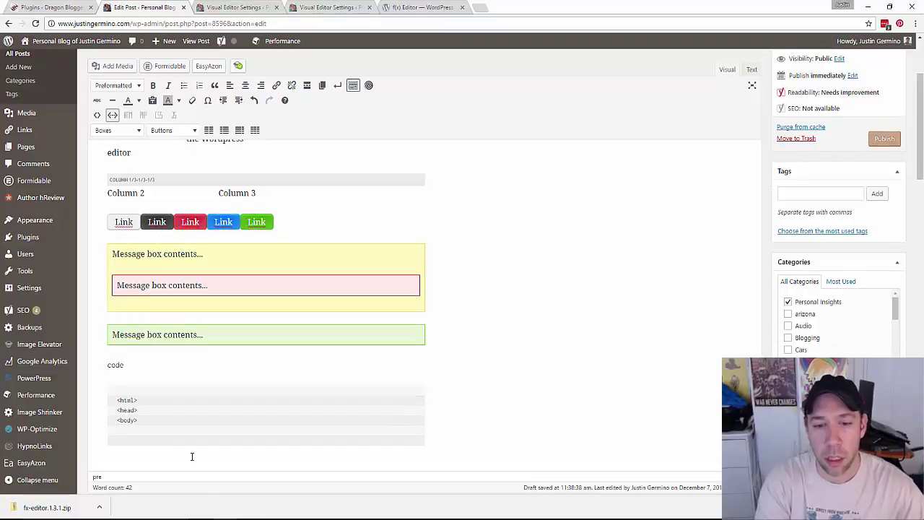
- Complete the code block with the lines test, </body>, </head> and </html>
text(test)
key(Return)
text(</body>)
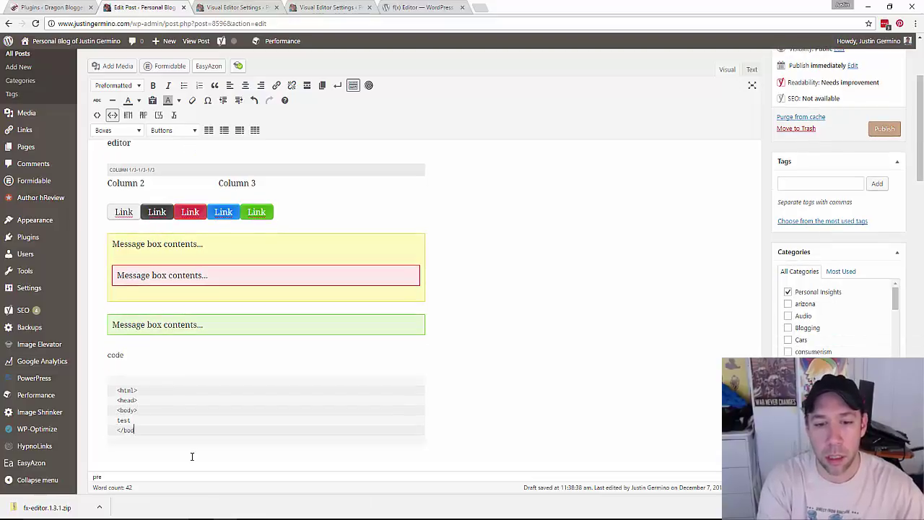
key(Return)
text(</)
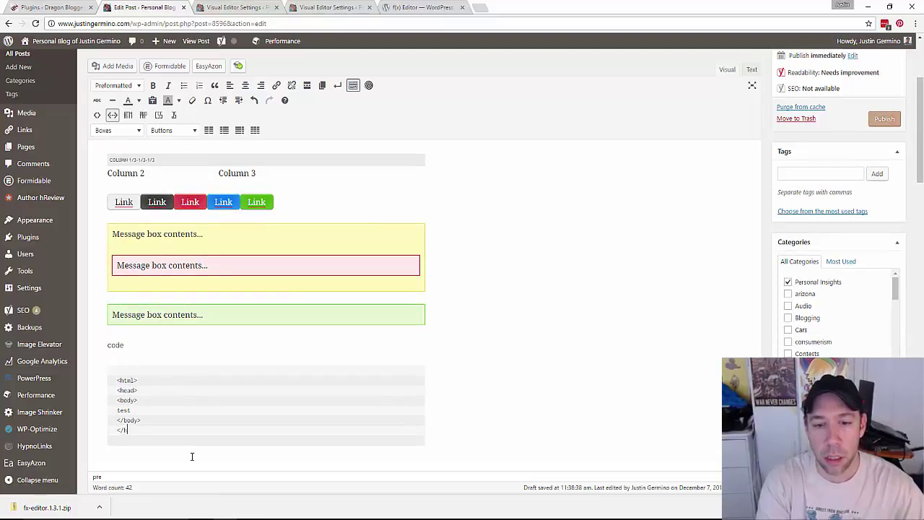
text(head>)
key(Return)
text(</html>)
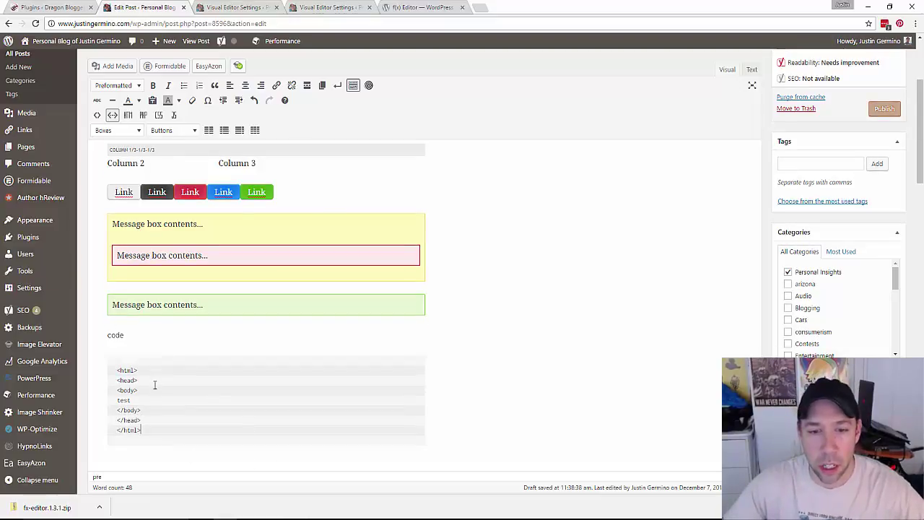
- Save the post as a draft and open its permalink in a new browser tab
scroll(539, 262, up, 2)
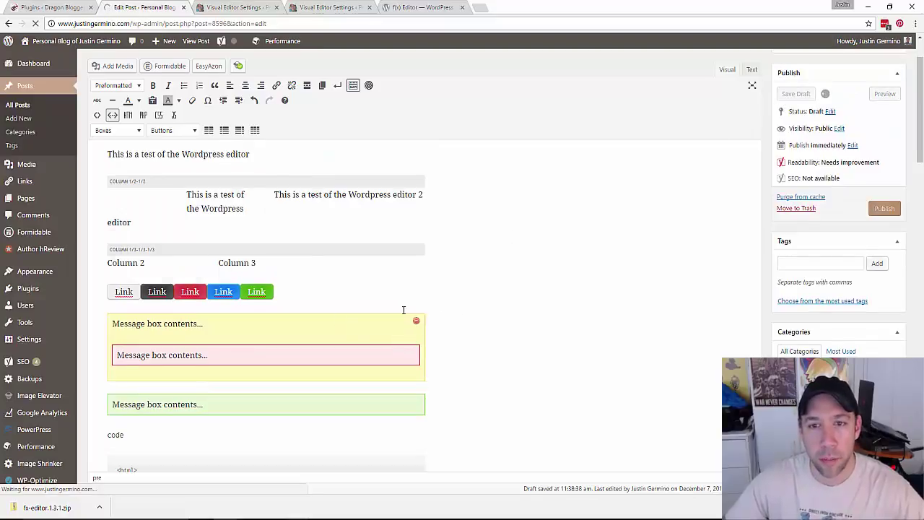
scroll(403, 310, up, 2)
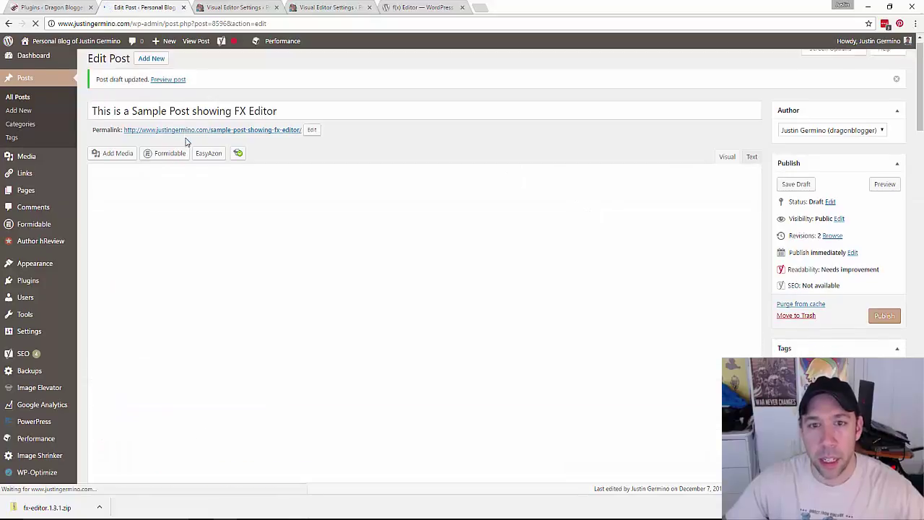
middle_click(192, 130)
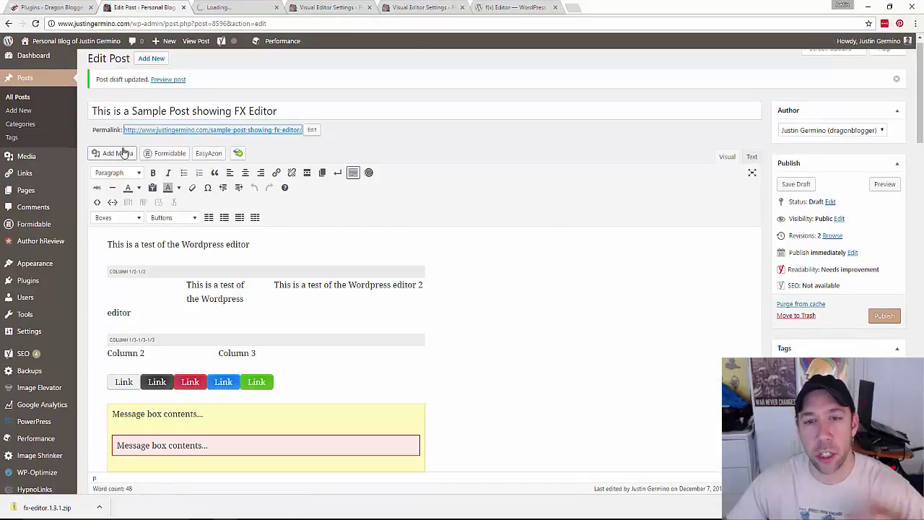
key(ctrl+Tab)
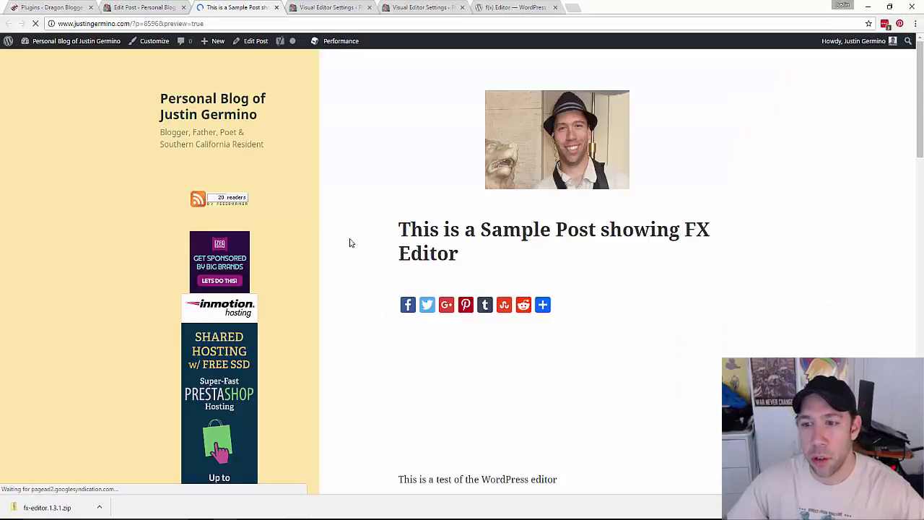
- Examine the rendered columns, link buttons, message boxes and code block in the post preview, and return to the Visual Editor Settings page
scroll(636, 260, down, 5)
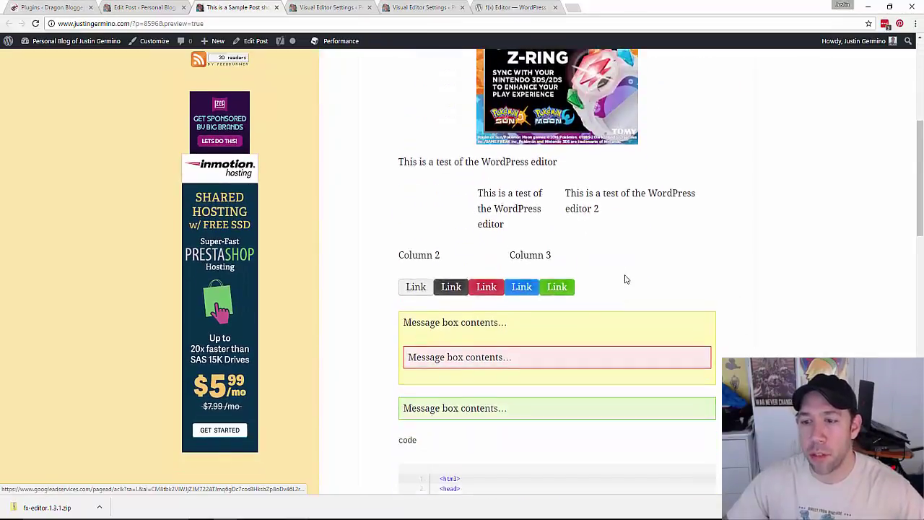
scroll(627, 279, down, 1)
drag(435, 223, 590, 180)
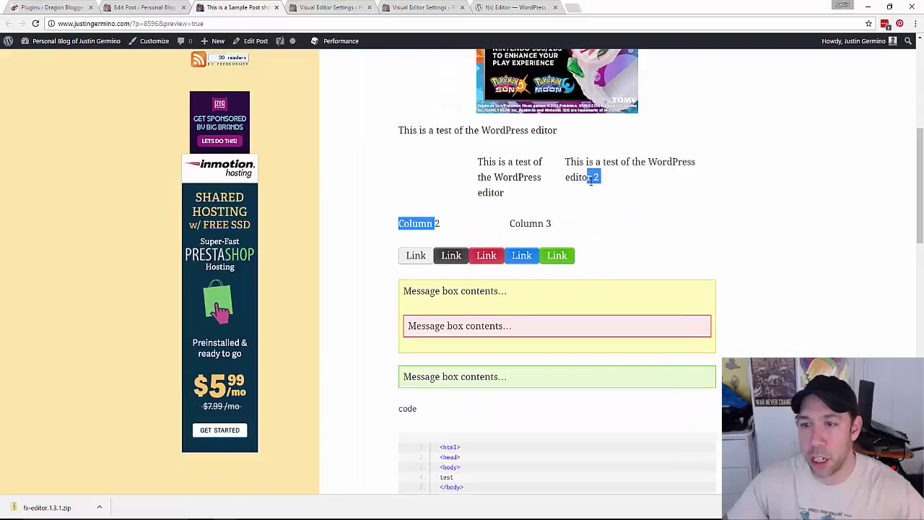
scroll(505, 225, down, 1)
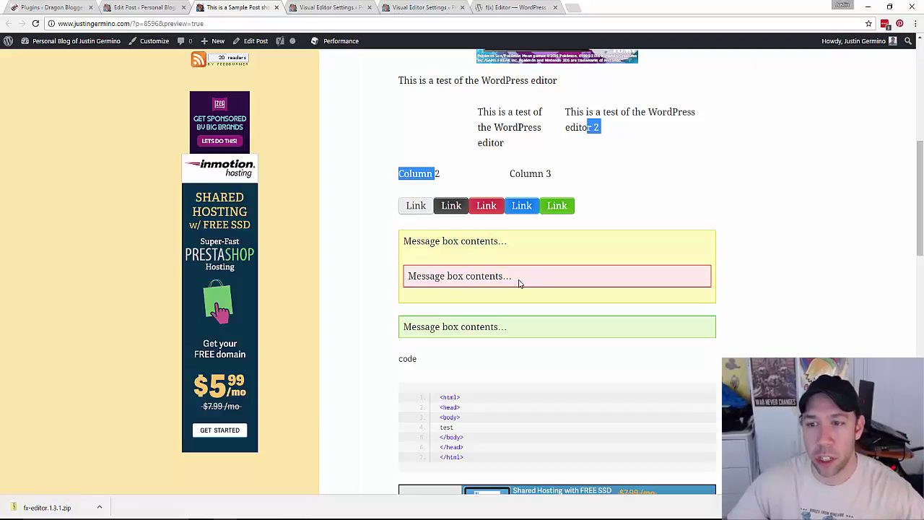
scroll(518, 283, down, 2)
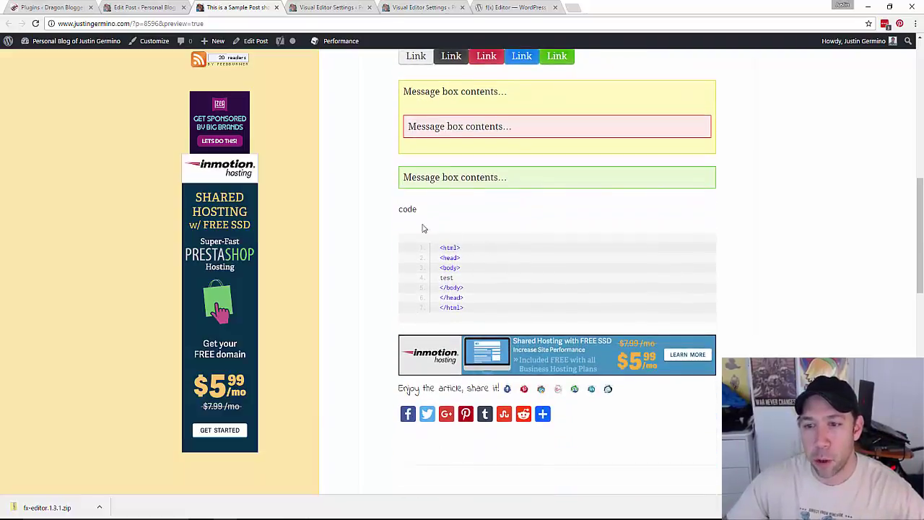
drag(429, 247, 483, 311)
click(467, 264)
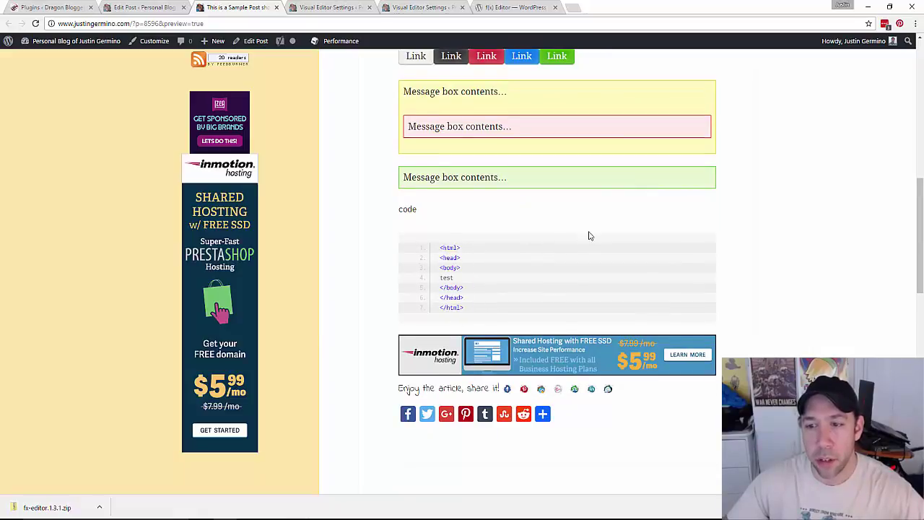
scroll(588, 234, up, 4)
click(325, 7)
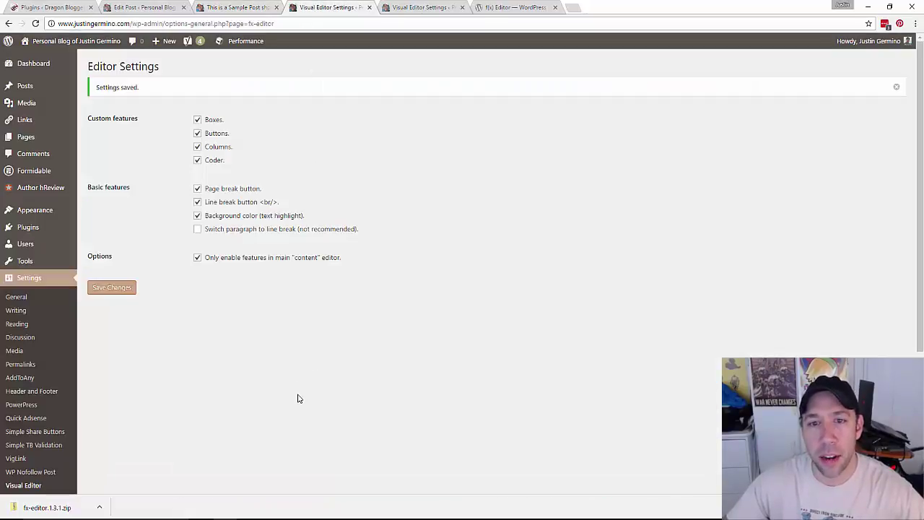